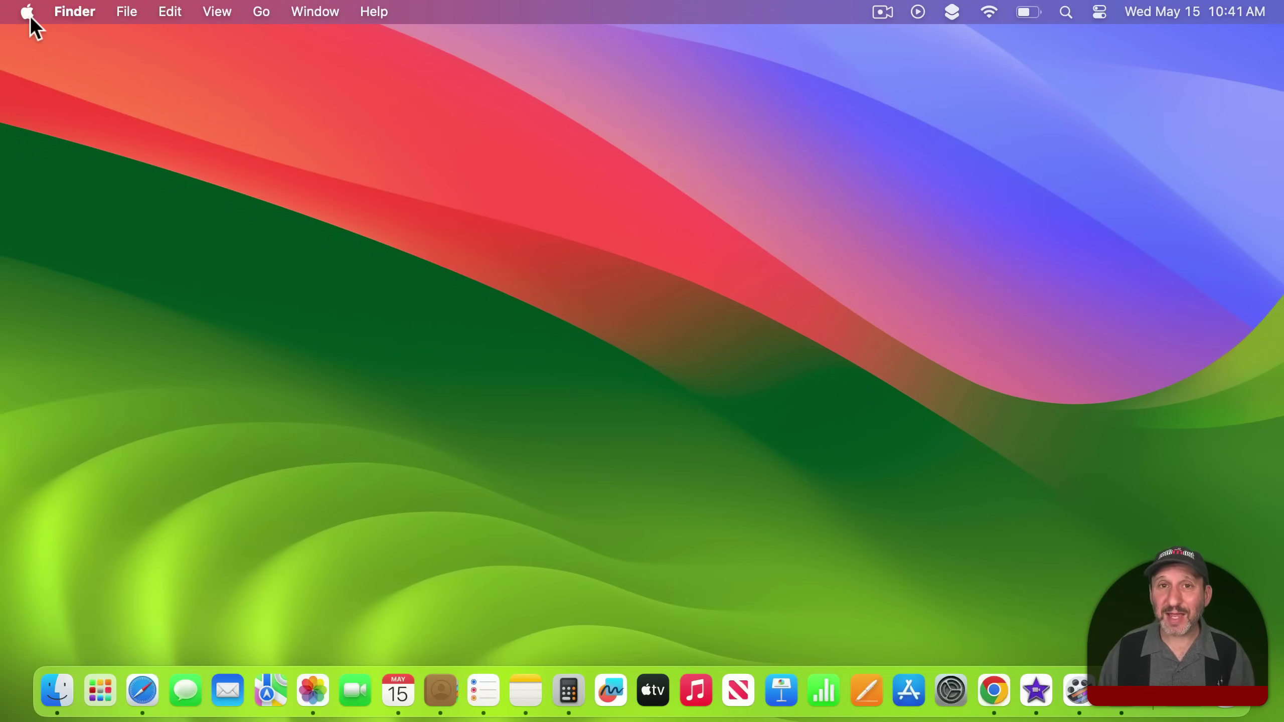
Open System Settings from the Apple menu and go to the Battery pane.
left_click(29, 12)
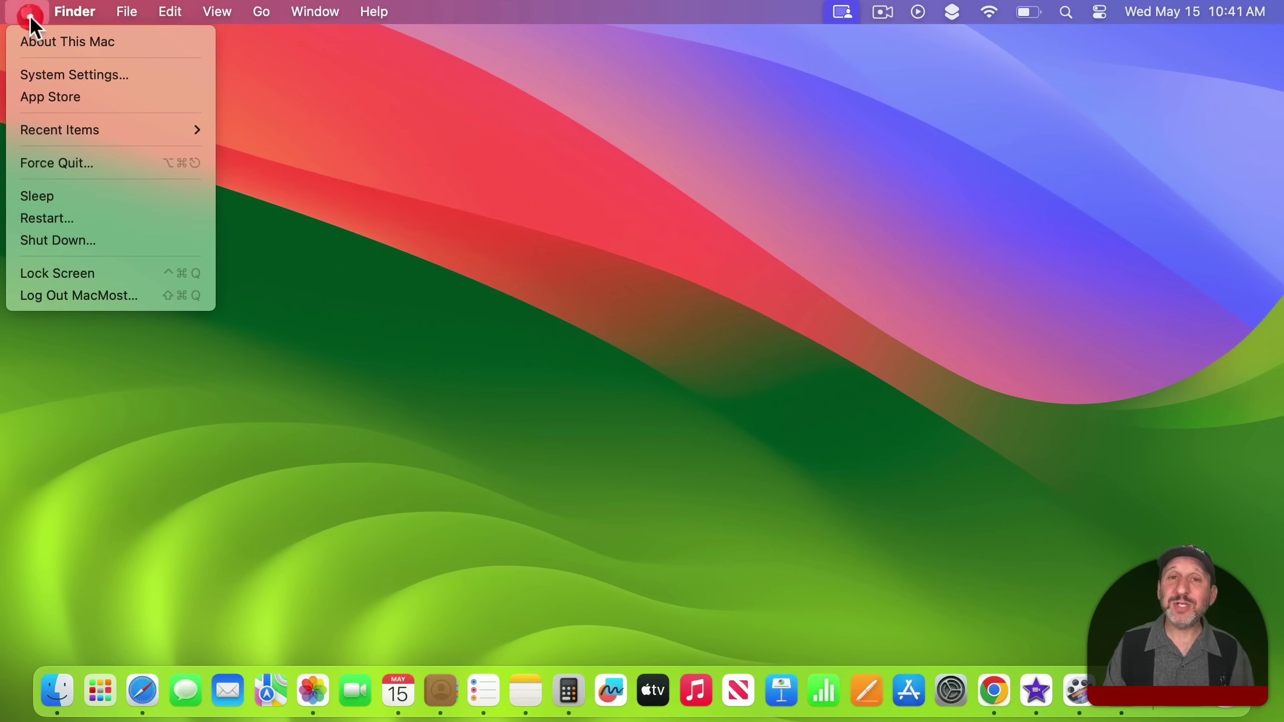
left_click(44, 72)
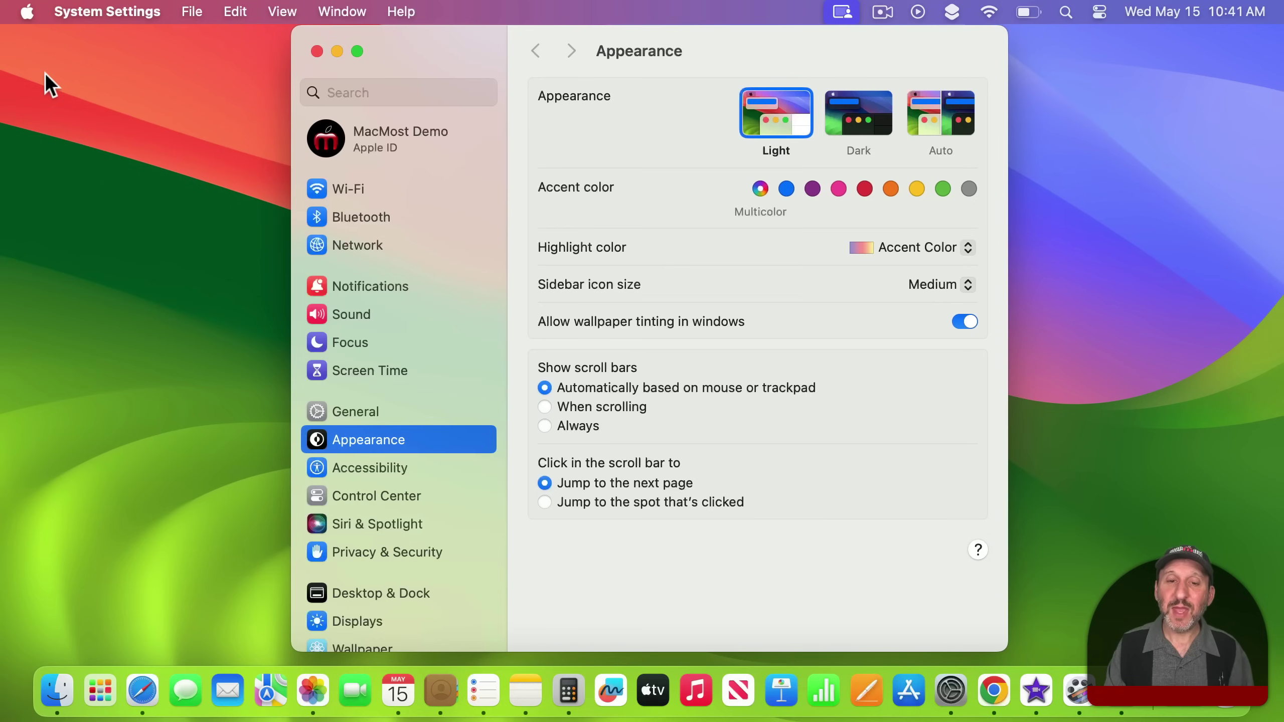
scroll(399, 367, "down", 10)
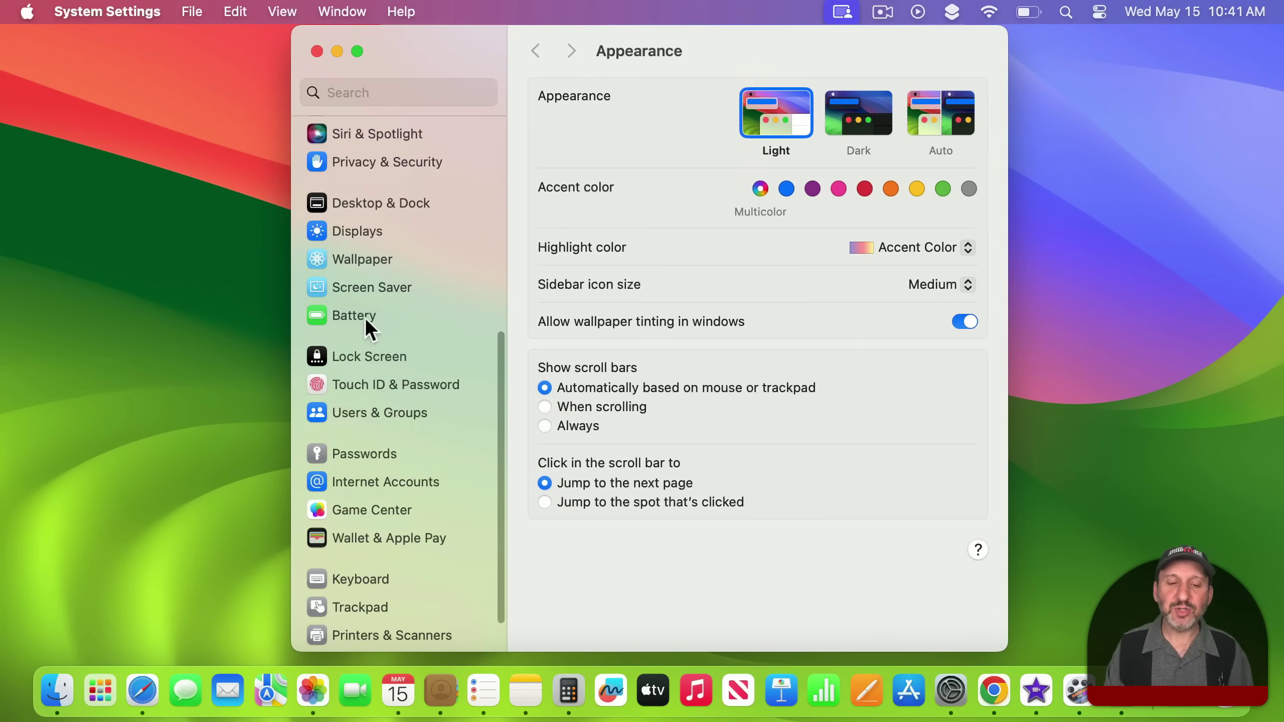
left_click(361, 314)
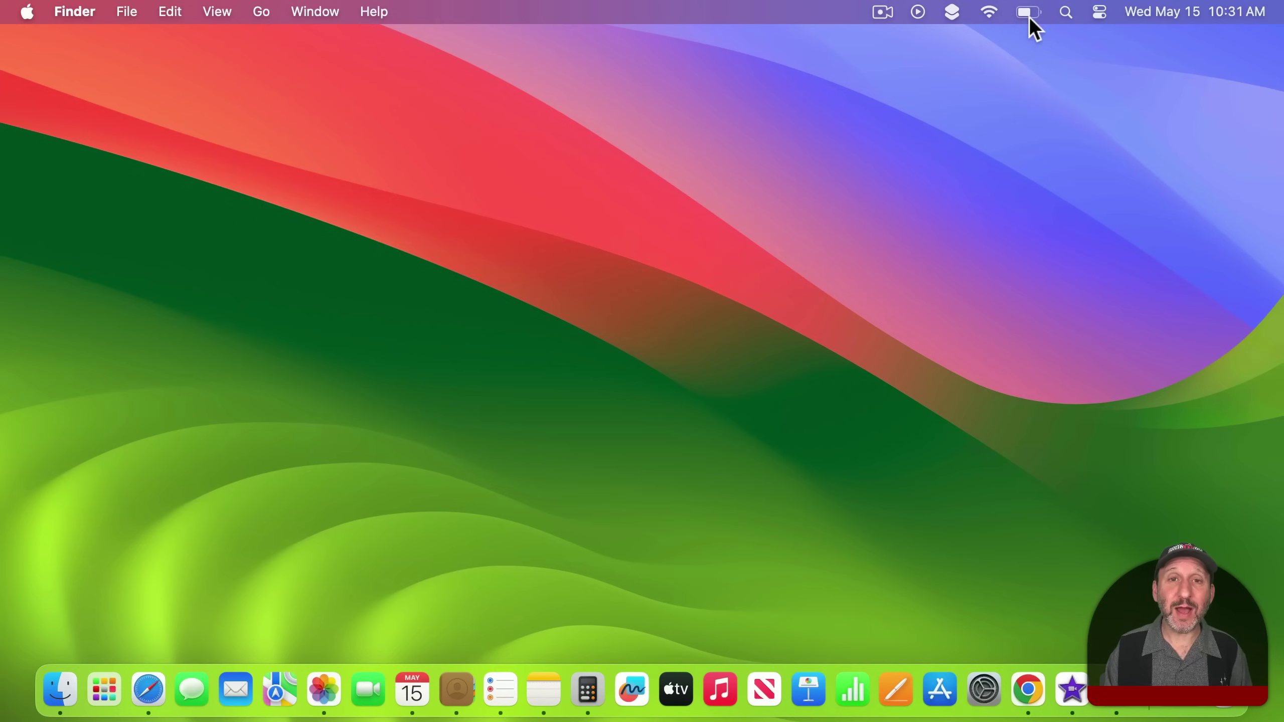
left_click(27, 11)
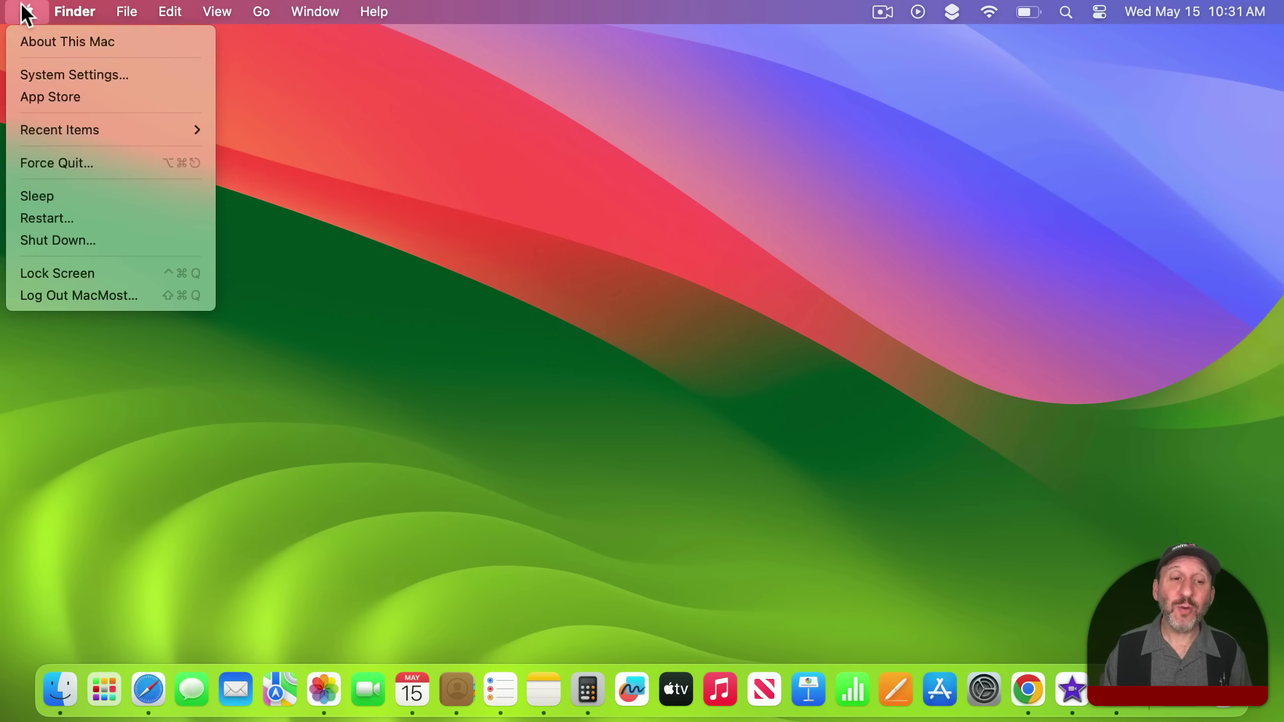
left_click(44, 67)
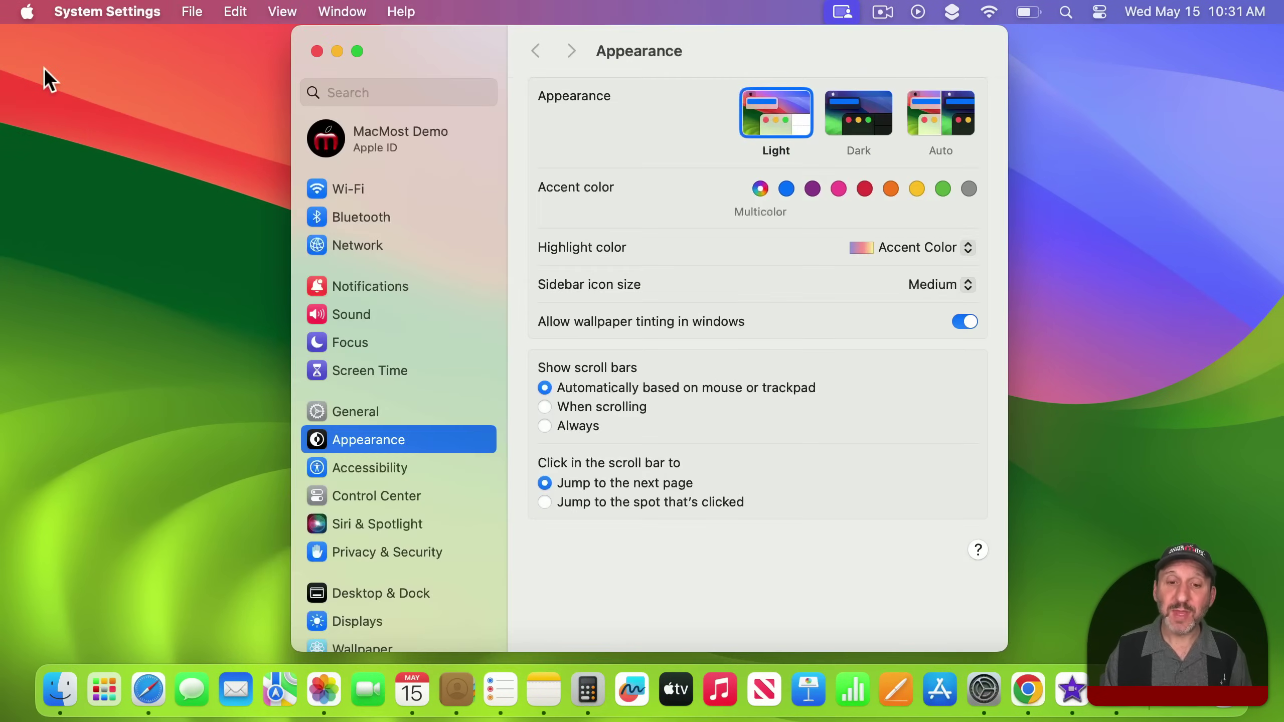
left_click(365, 495)
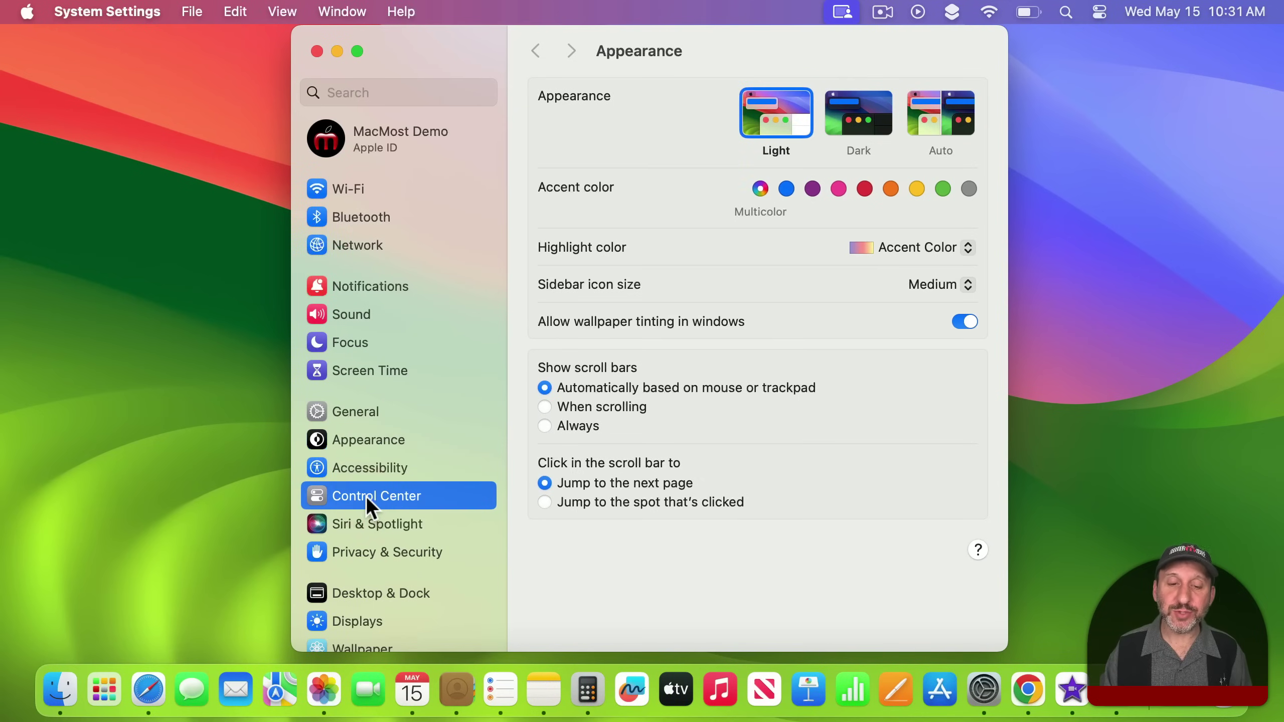
scroll(734, 321, "down", 10)
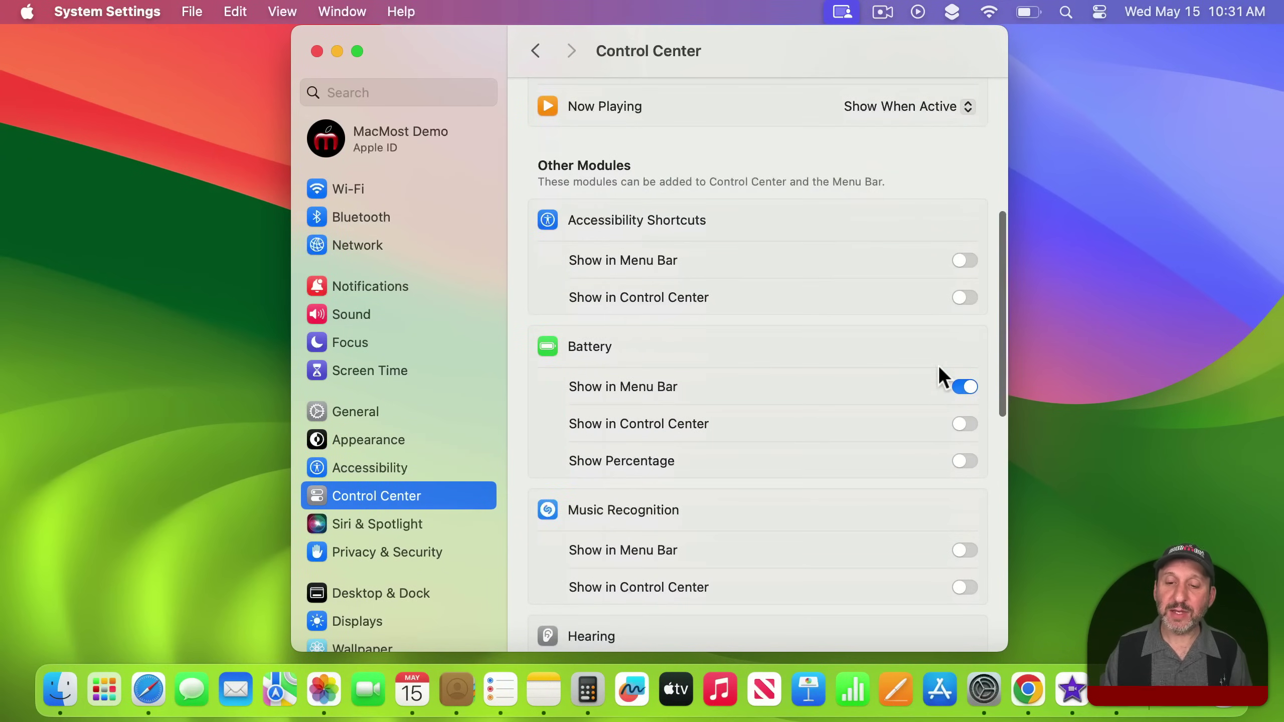
left_click(317, 52)
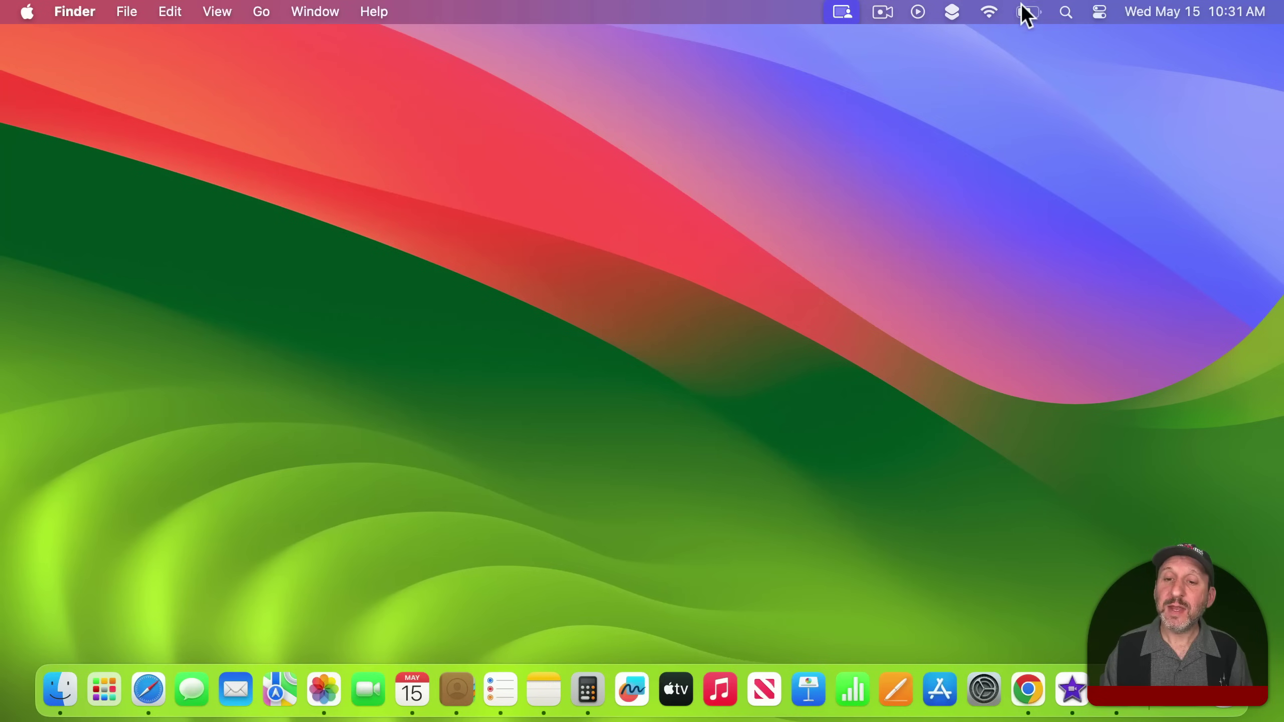
left_click(1027, 12)
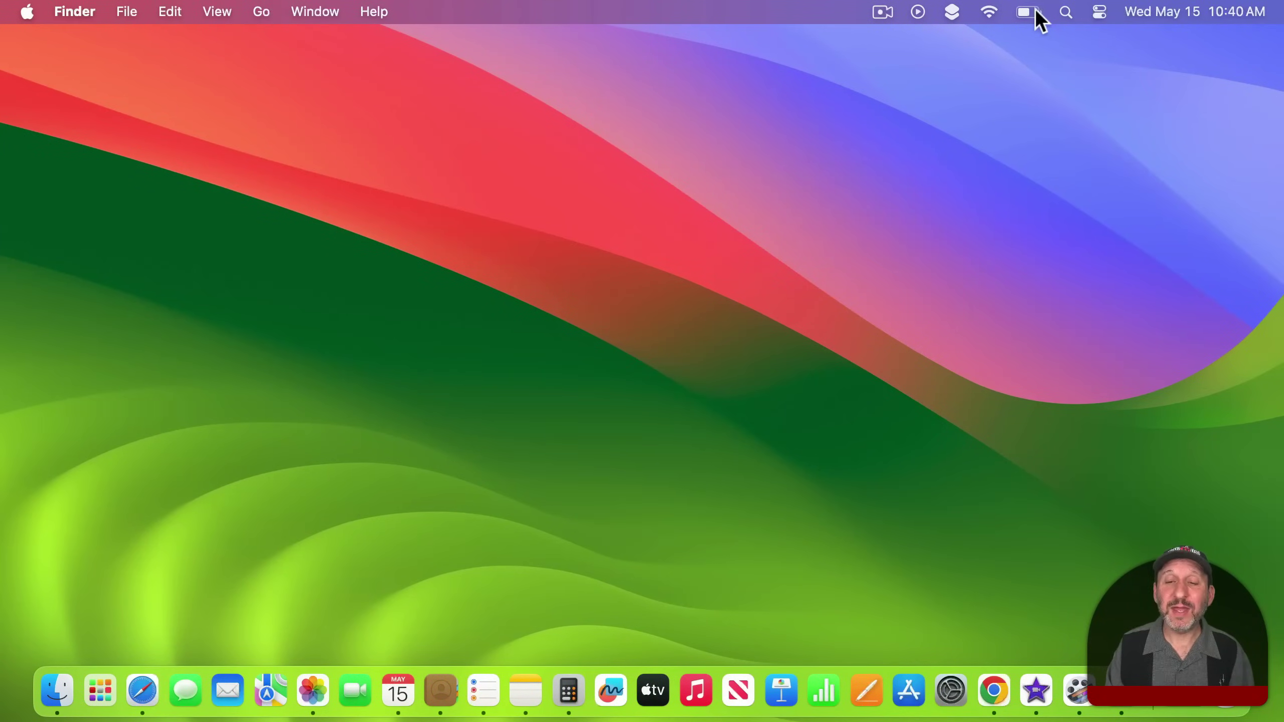
left_click(1028, 12)
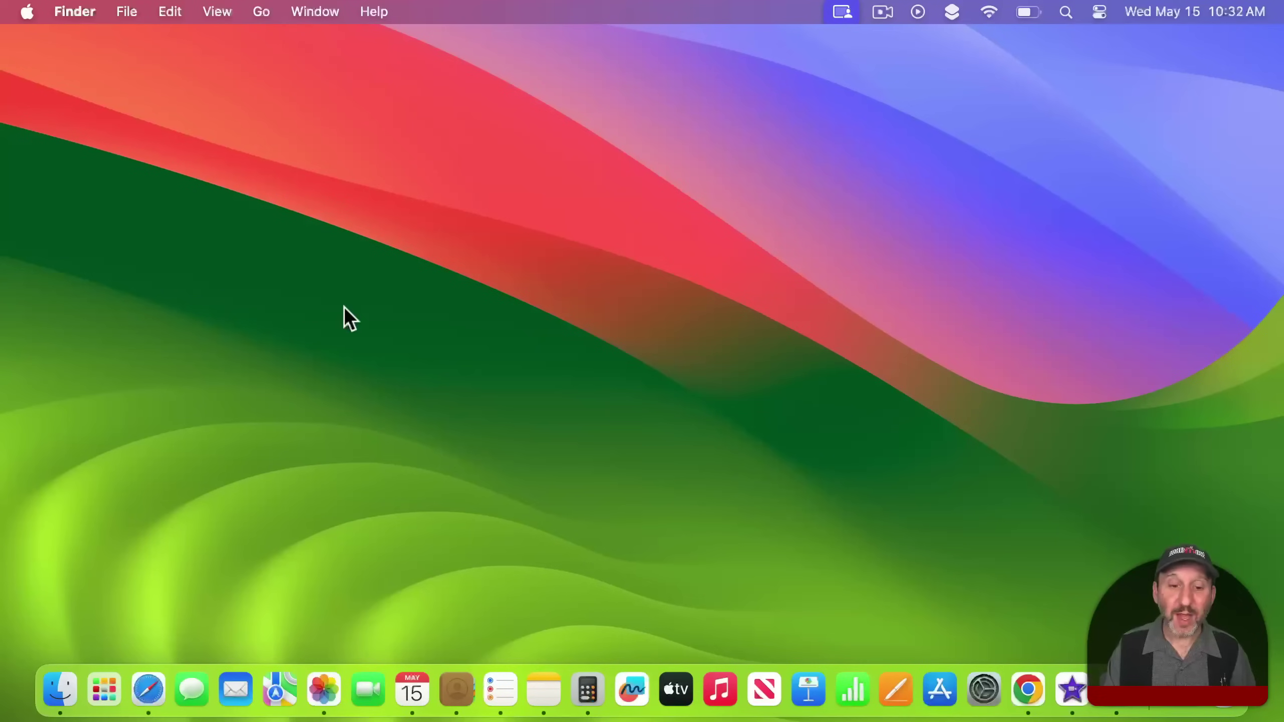
Search Launchpad for 'act' and launch Activity Monitor.
left_click(104, 692)
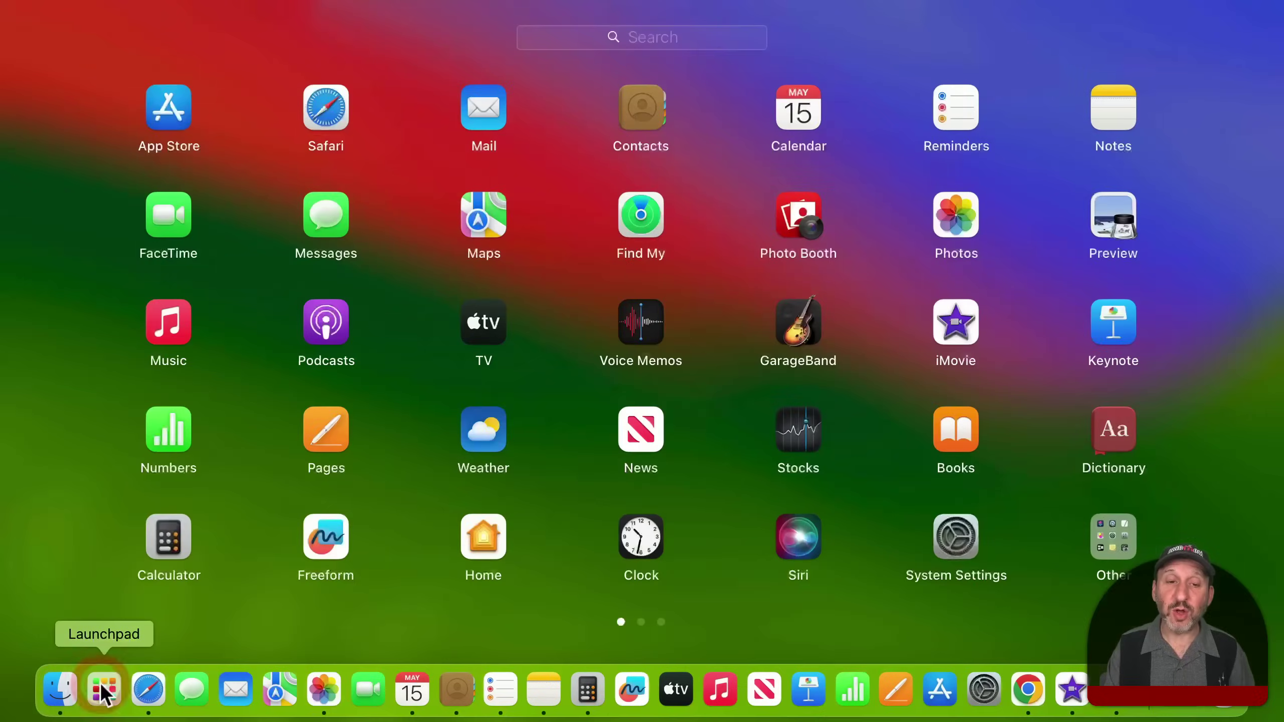
type("act")
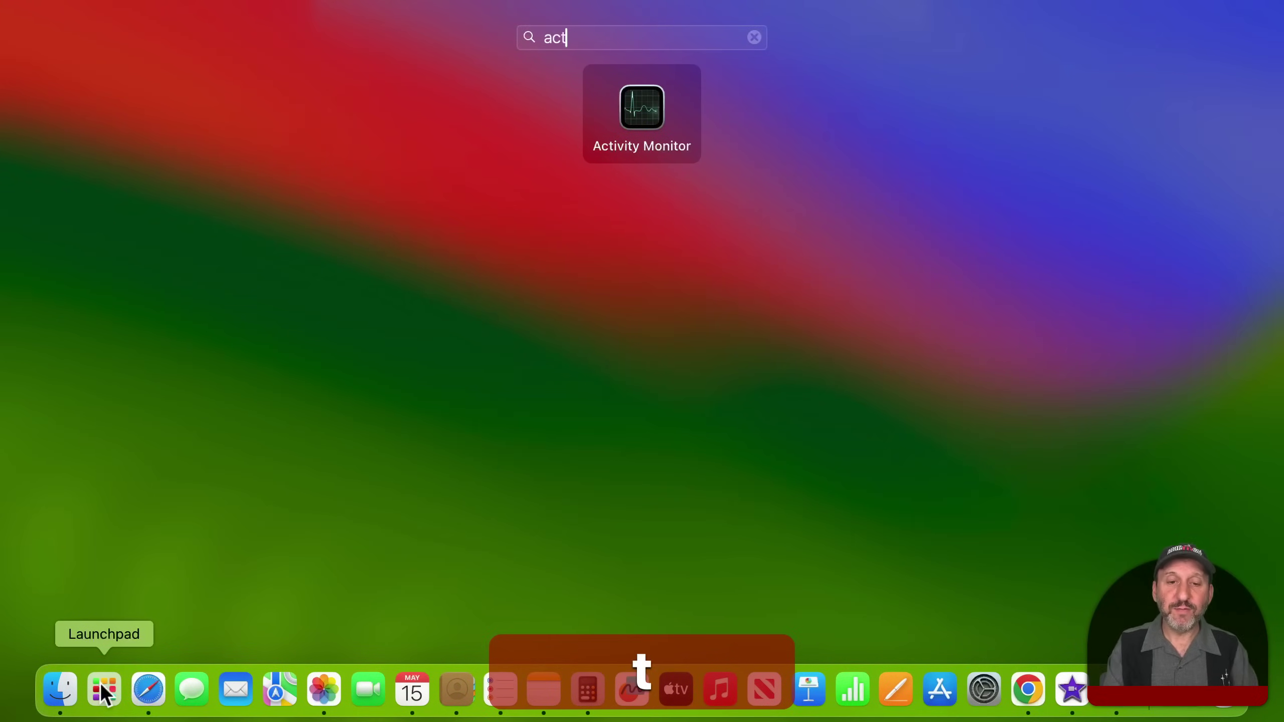
left_click(650, 132)
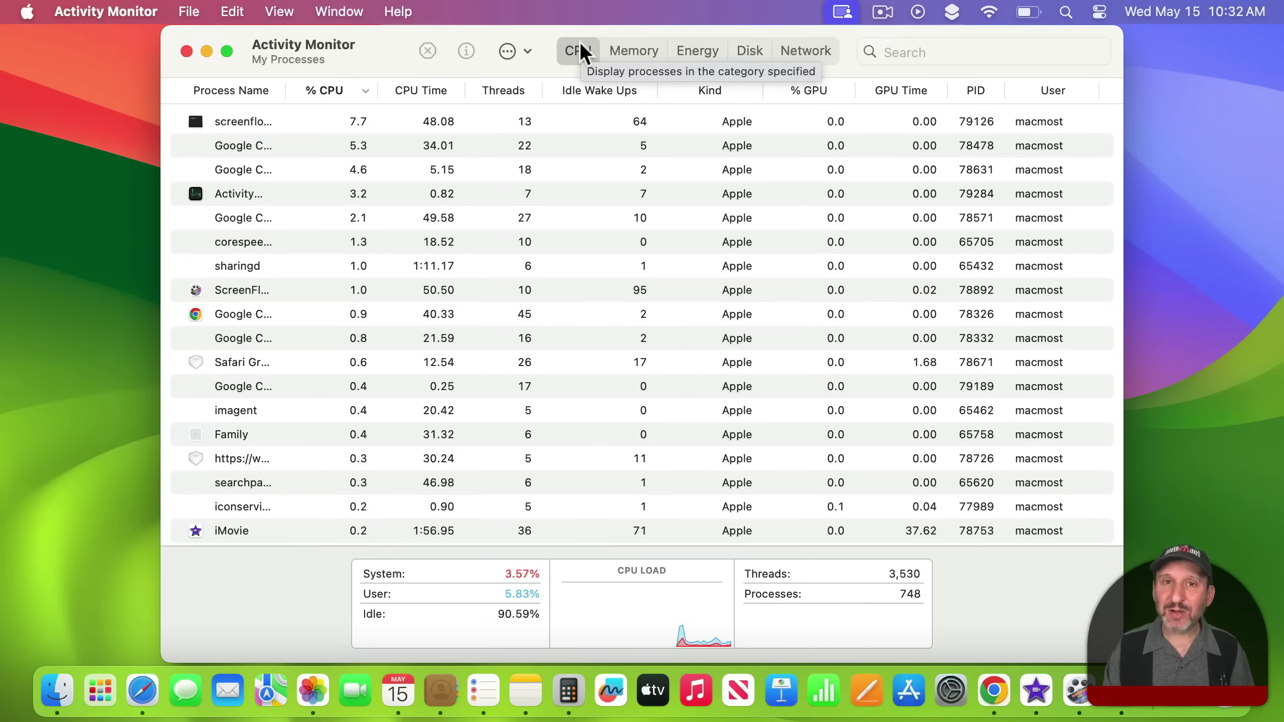
Switch Activity Monitor to the Energy tab and sort apps by Energy Impact.
left_click(700, 52)
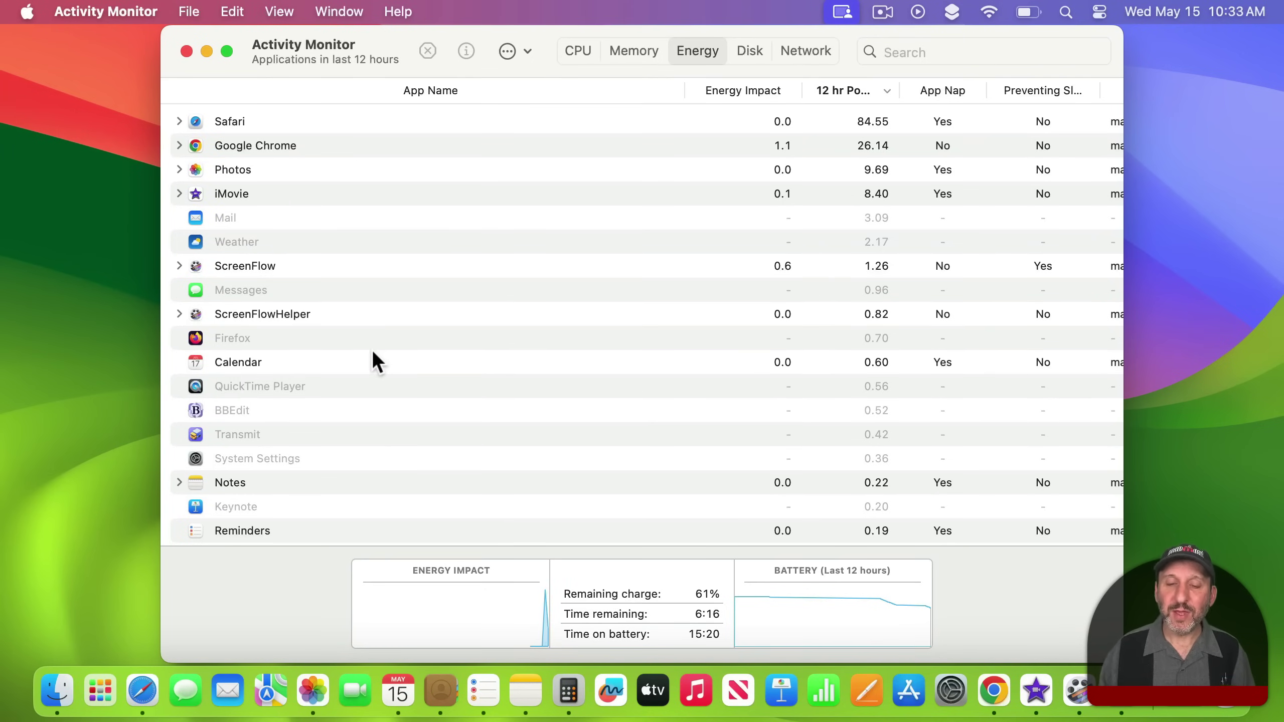
left_click(750, 90)
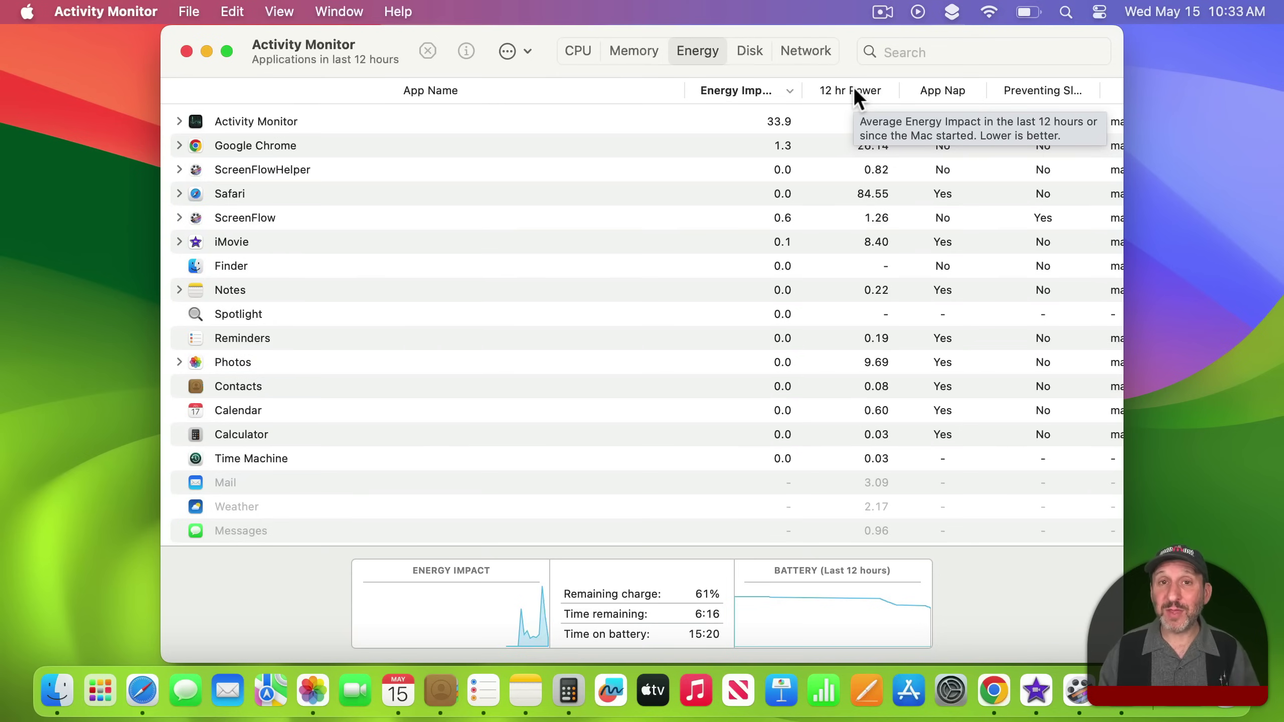
Sort the energy list by 12 hr Power, putting Safari (84.55) on top.
left_click(851, 91)
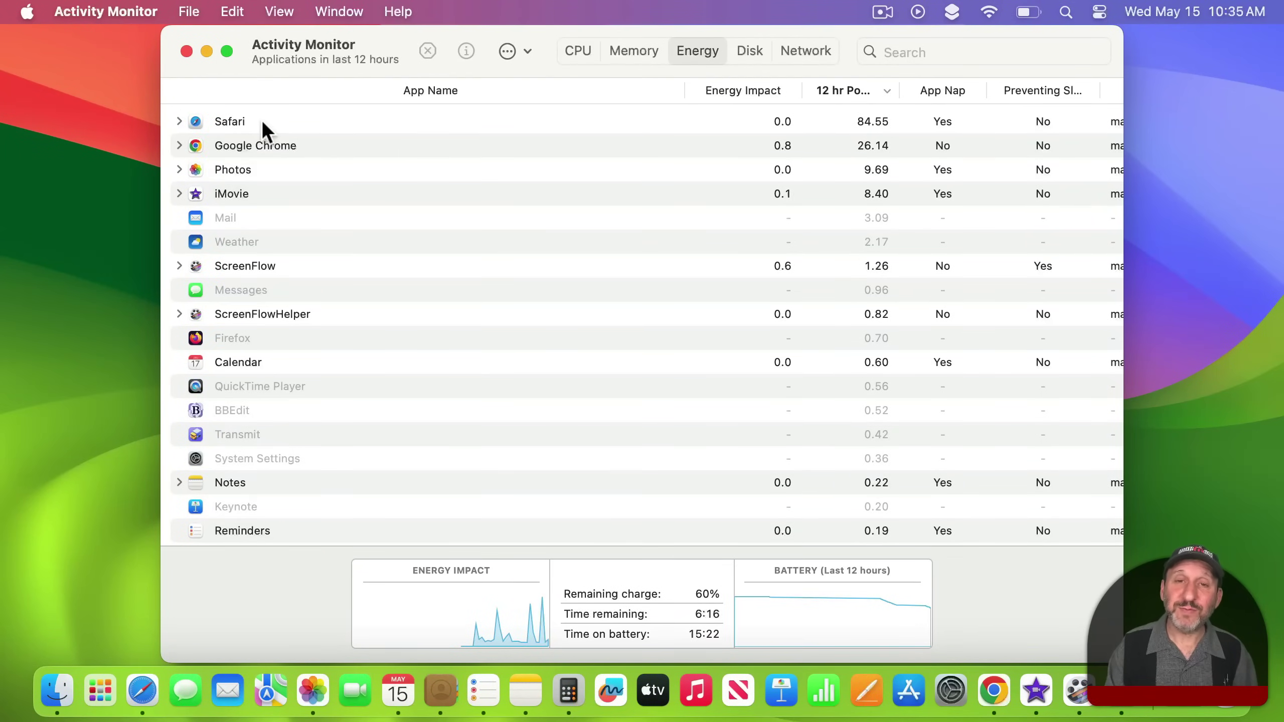
Expand Safari and compare energy use of its yahoo.com, cnn.com and bing.com processes.
left_click(180, 122)
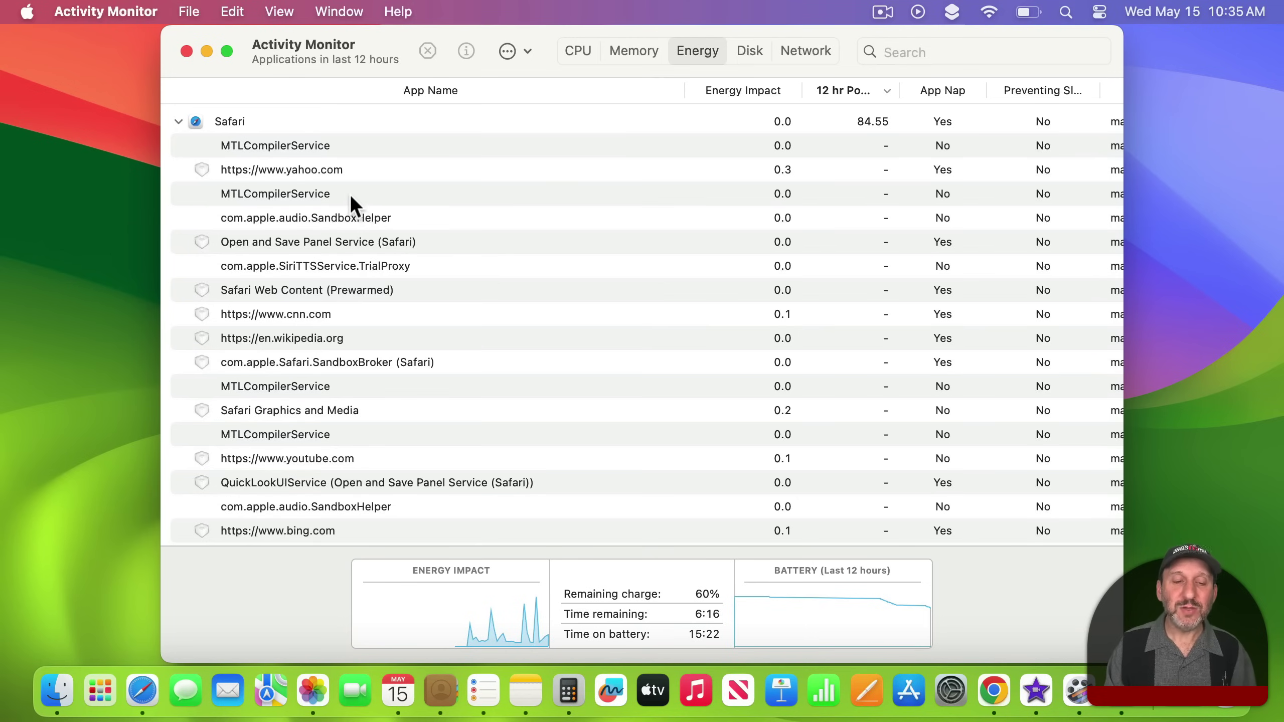
left_click(292, 172)
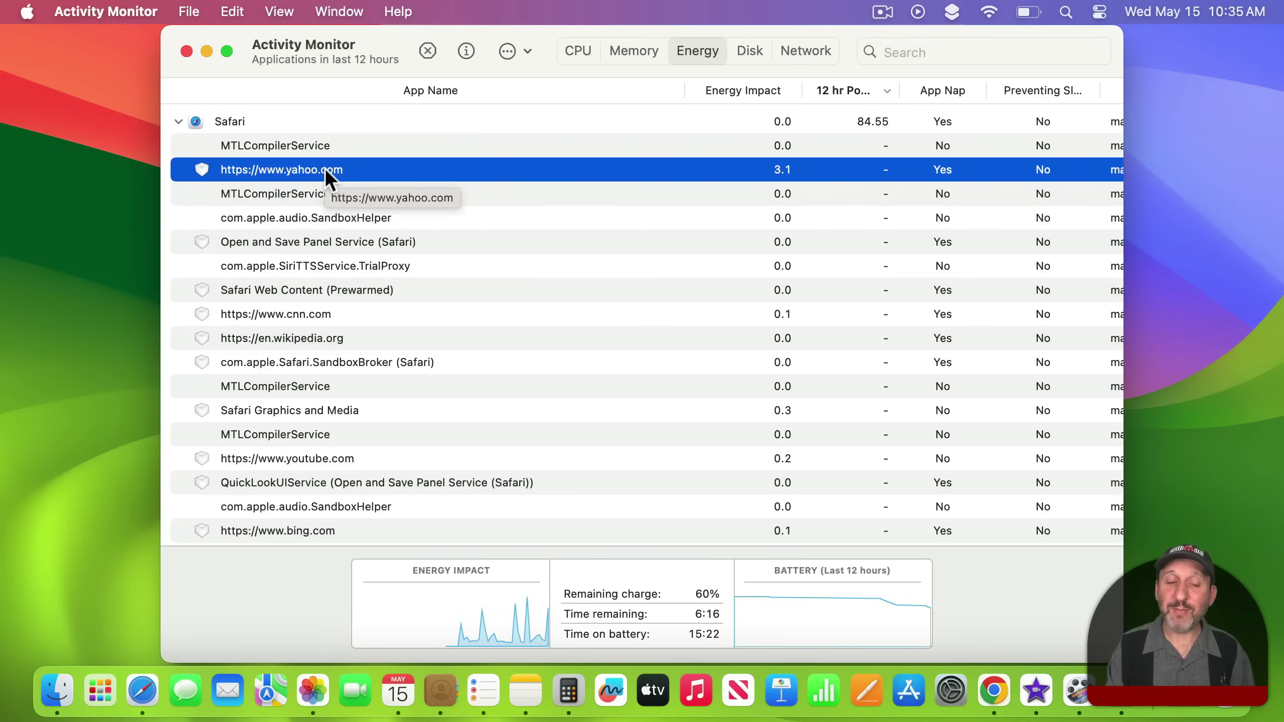
left_click(317, 314)
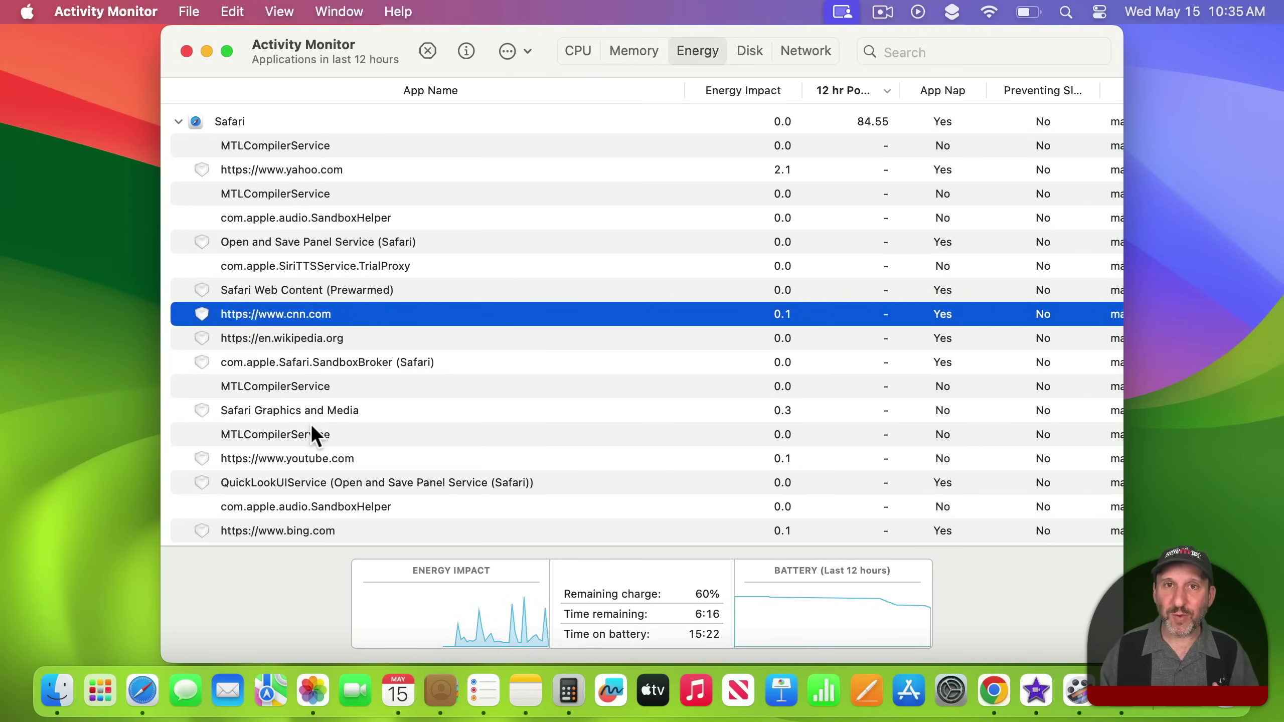
scroll(312, 428, "down", 4)
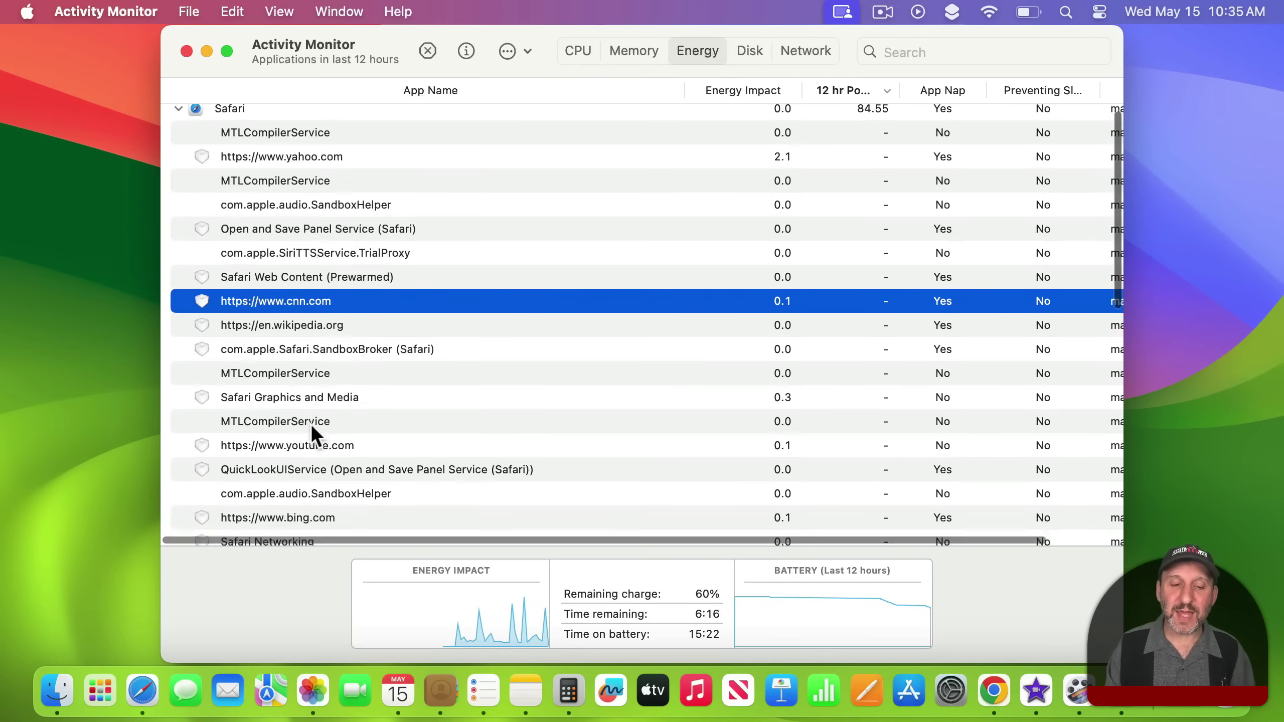
scroll(312, 427, "down", 3)
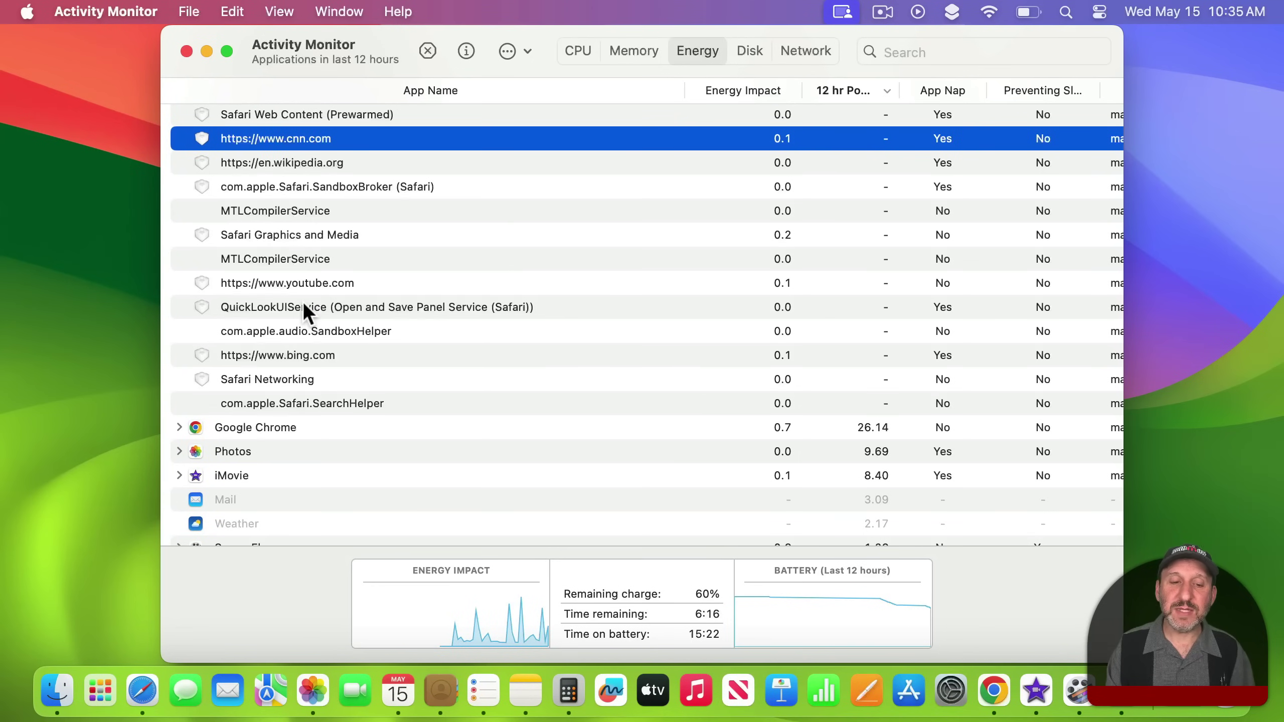
key("Down")
key("Down")
key("Down")
key("Down")
key("Down")
key("Down")
key("Down")
key("Down")
key("Down")
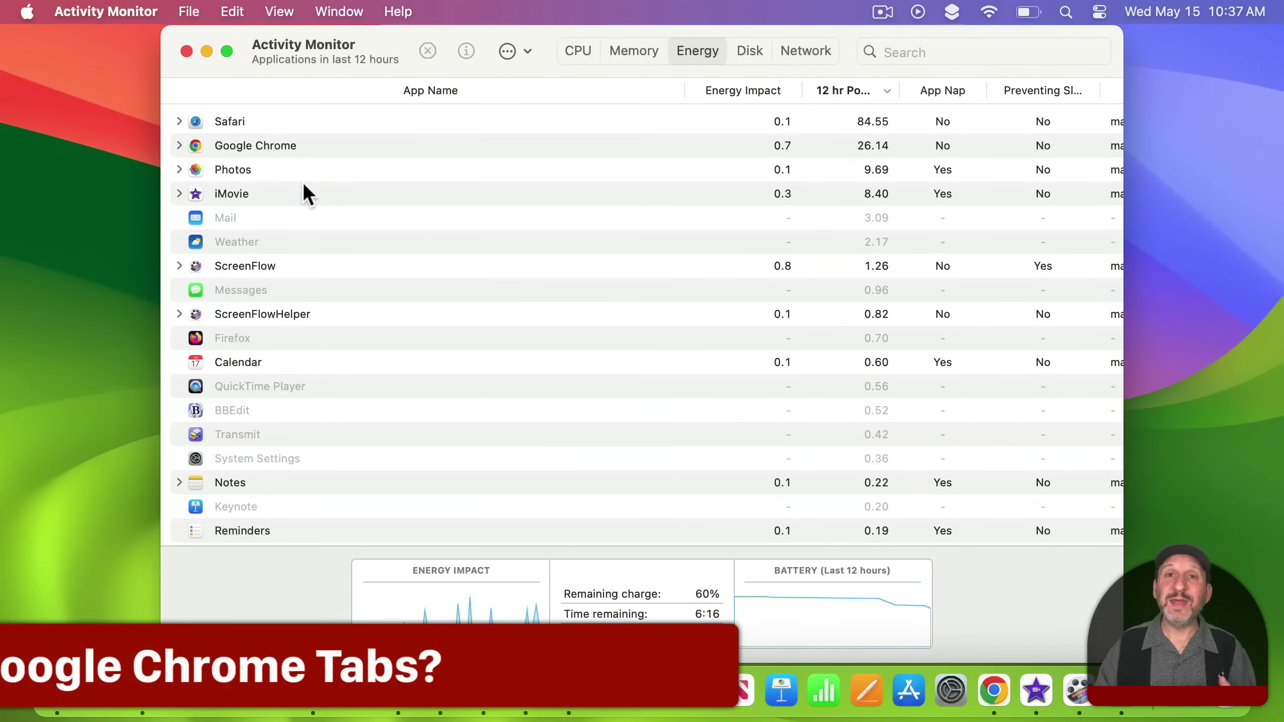
Expand Google Chrome to view its helper and renderer processes' energy impact.
left_click(180, 145)
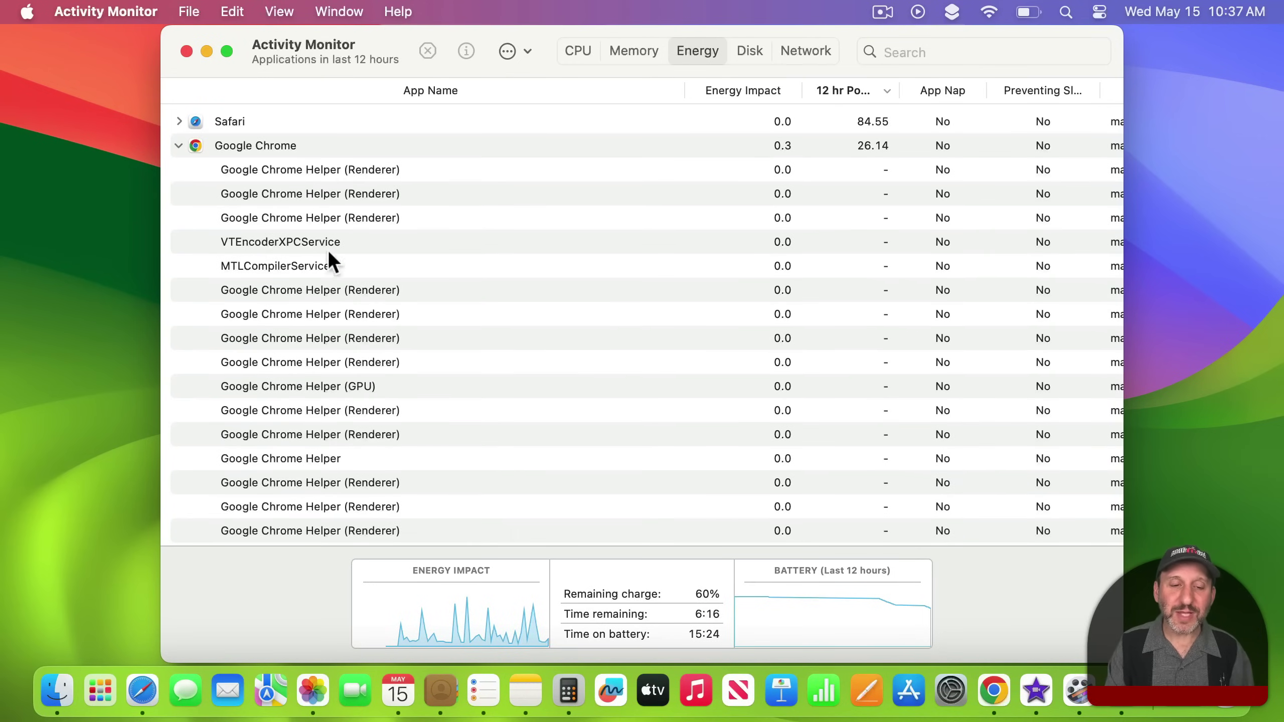
scroll(318, 405, "down", 10)
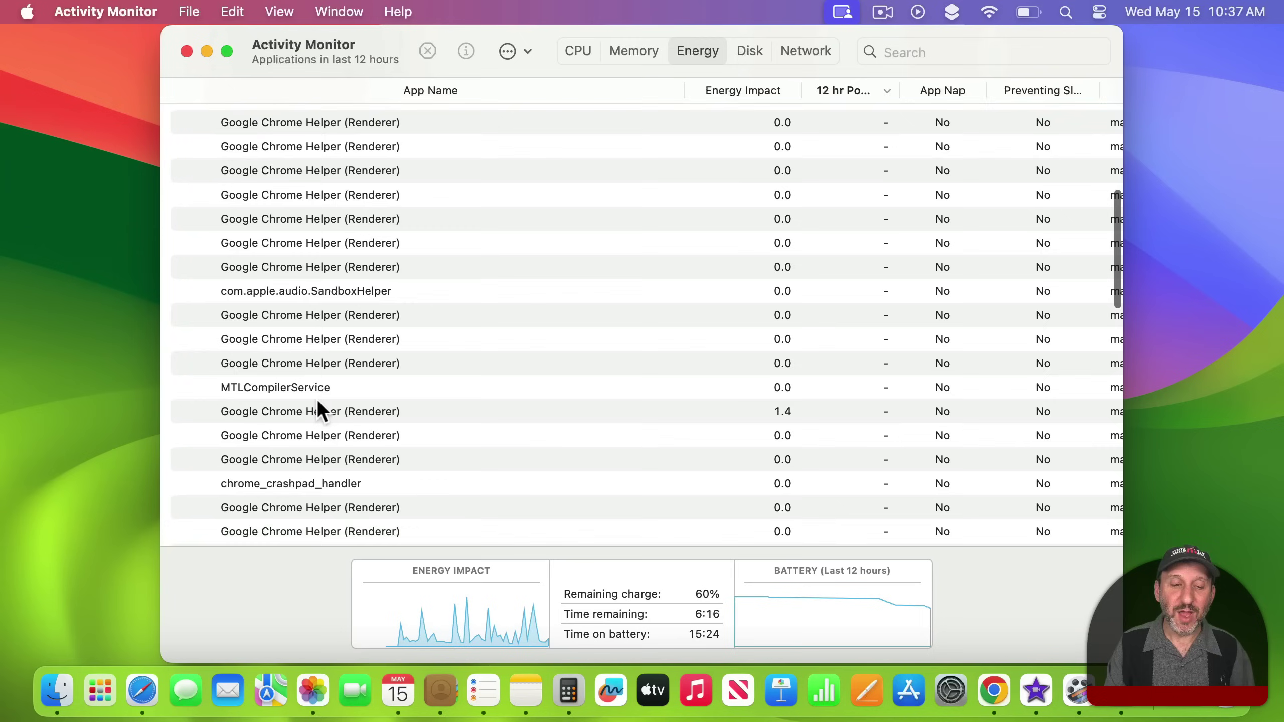
scroll(317, 398, "down", 5)
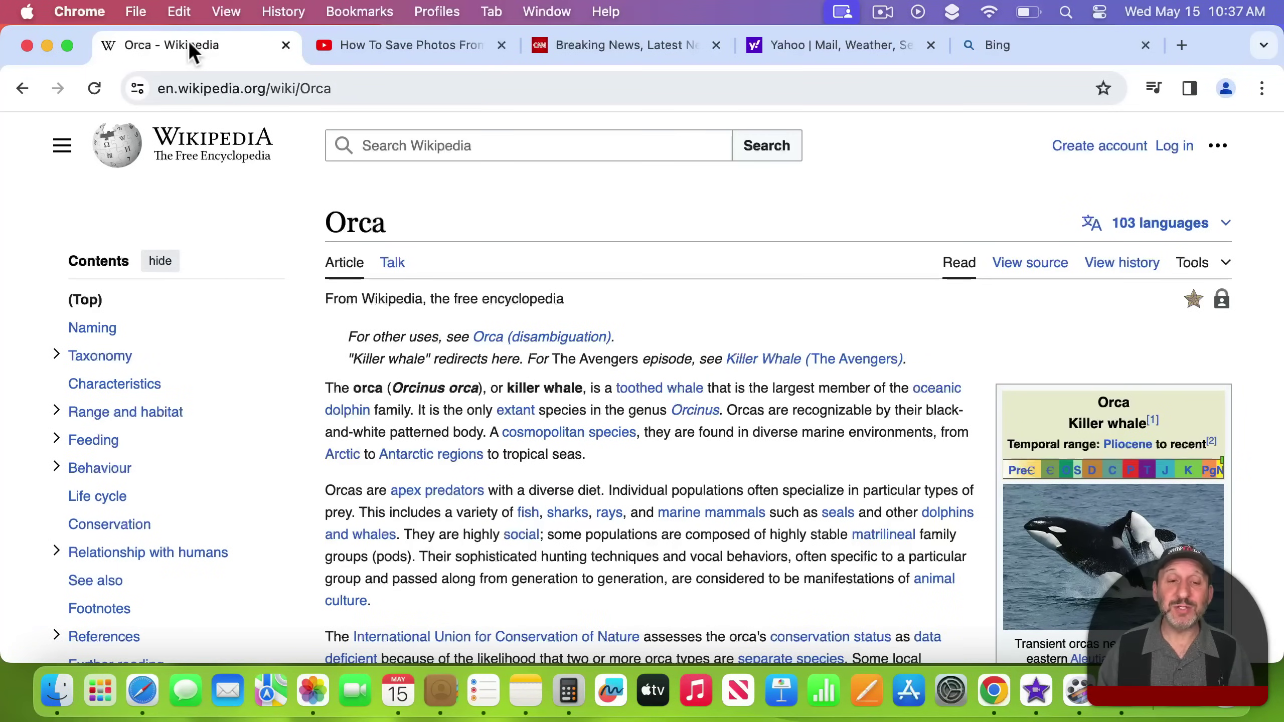
Browse the Yahoo tab's story feed, then return to the Orca Wikipedia tab.
left_click(839, 45)
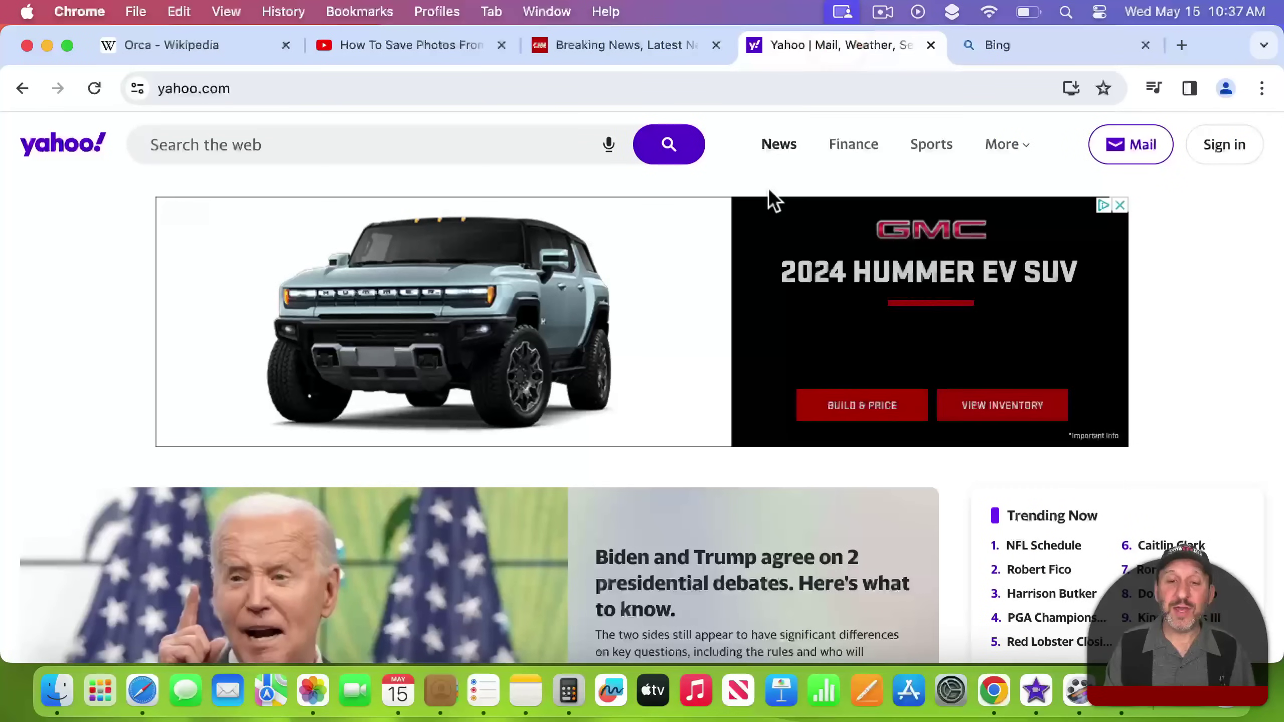
scroll(750, 373, "down", 15)
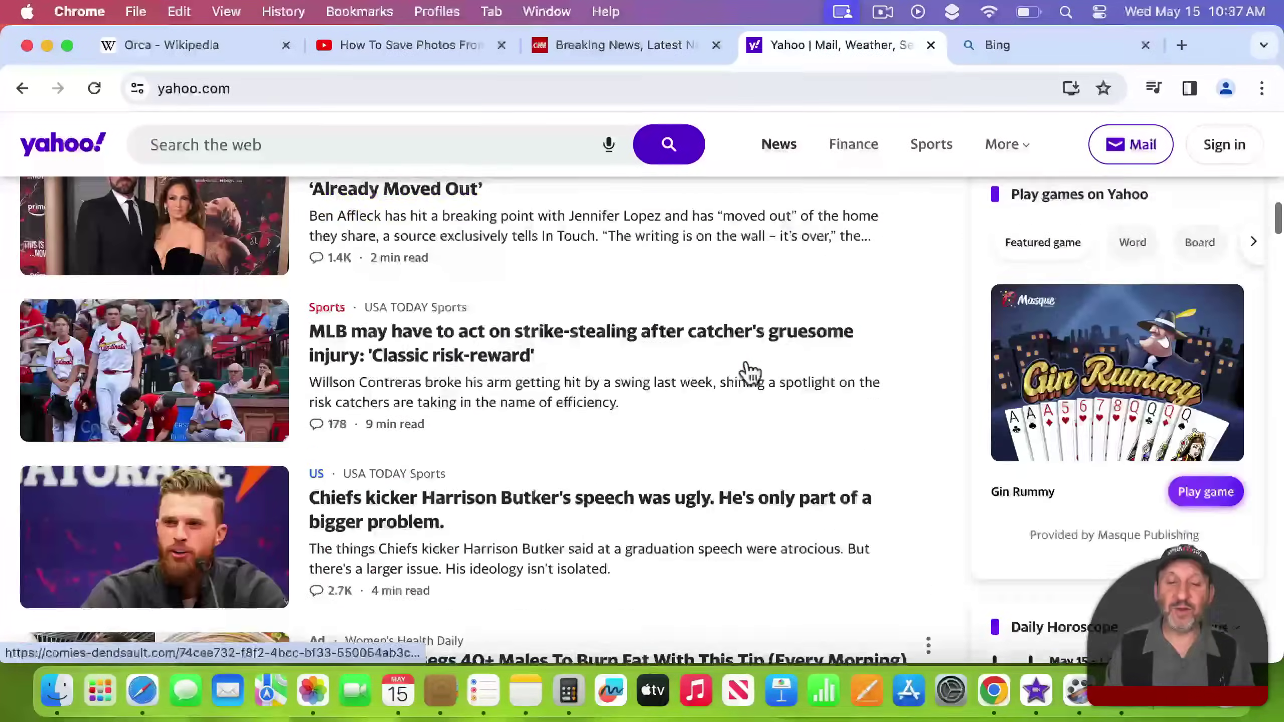
scroll(747, 372, "down", 20)
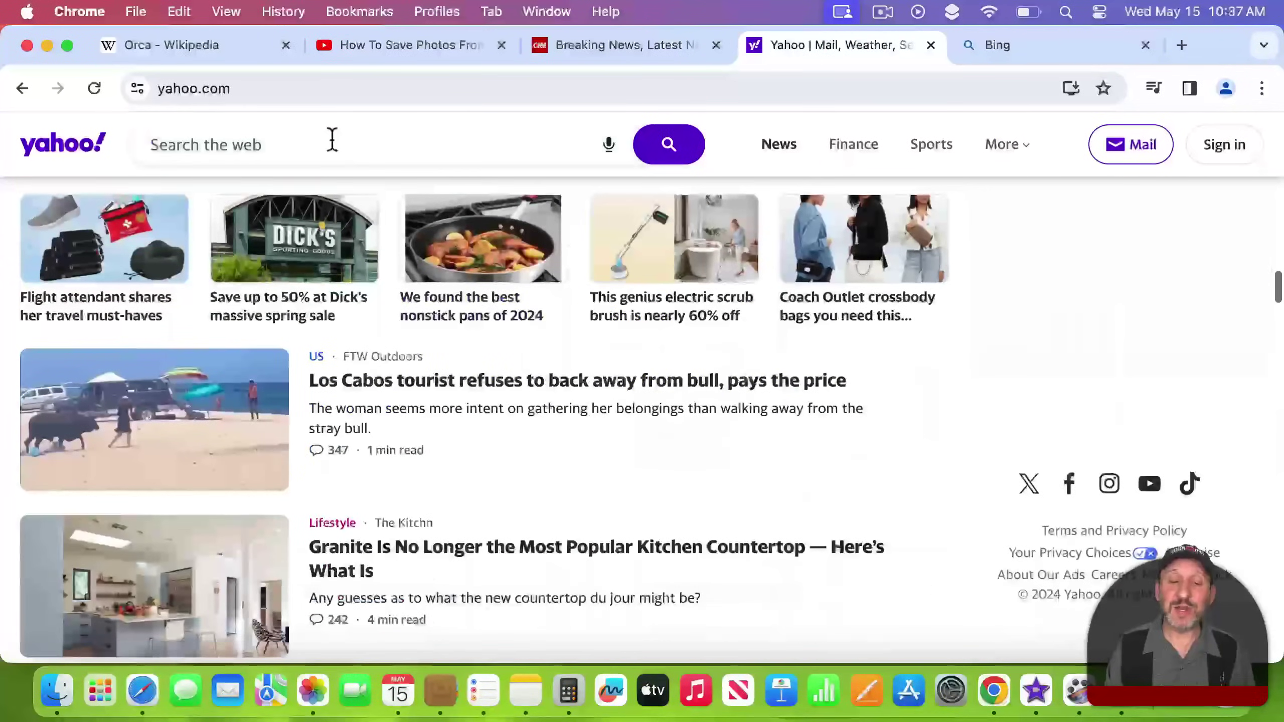
left_click(213, 44)
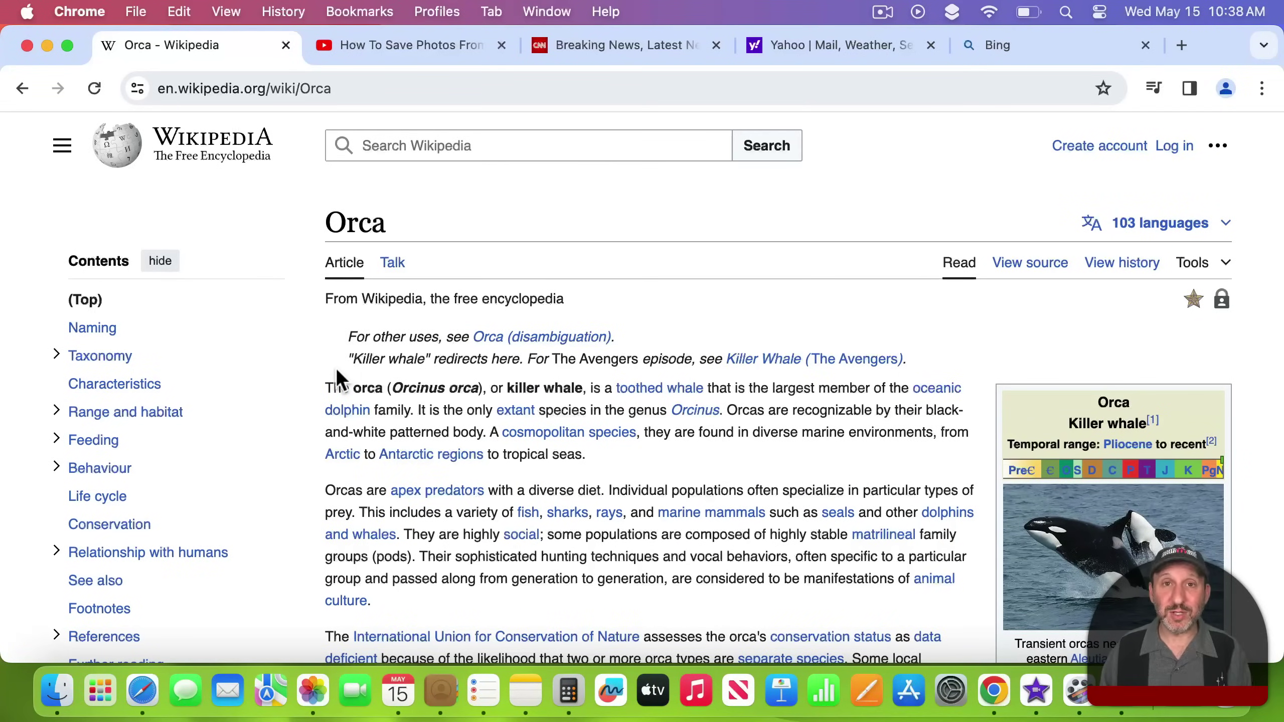
left_click(1262, 88)
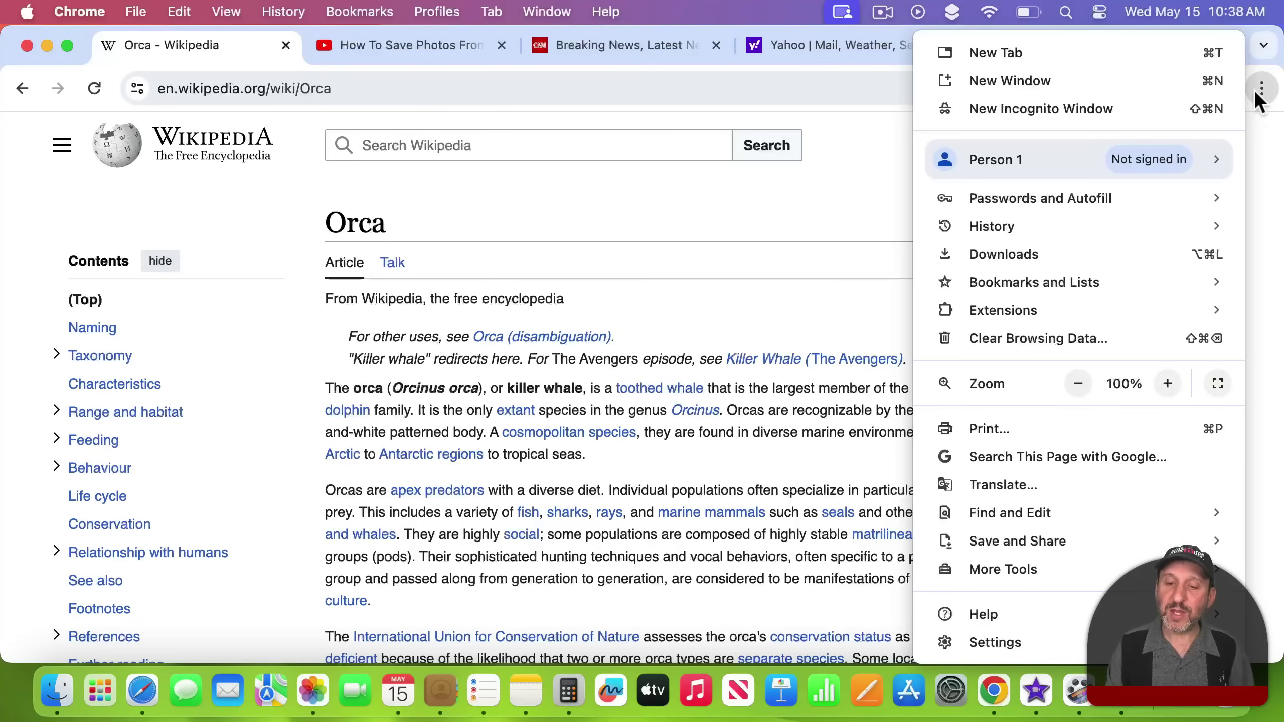
mouse_move(1029, 563)
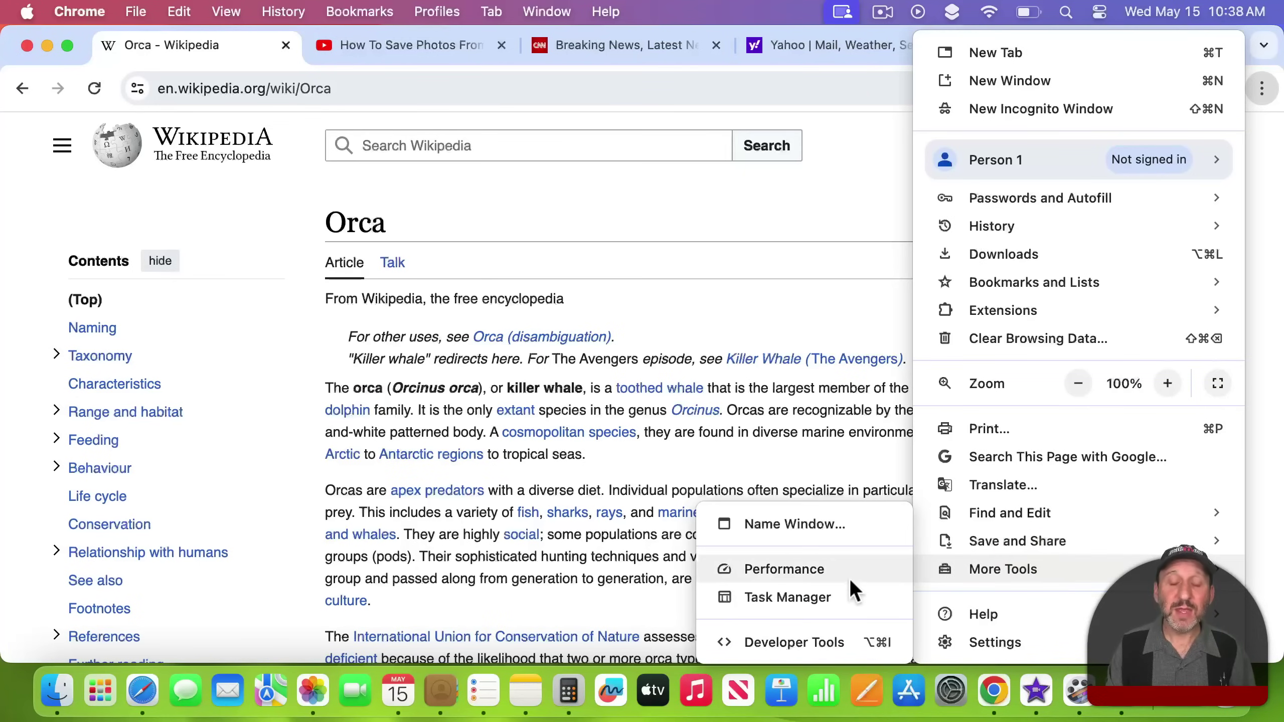
left_click(807, 596)
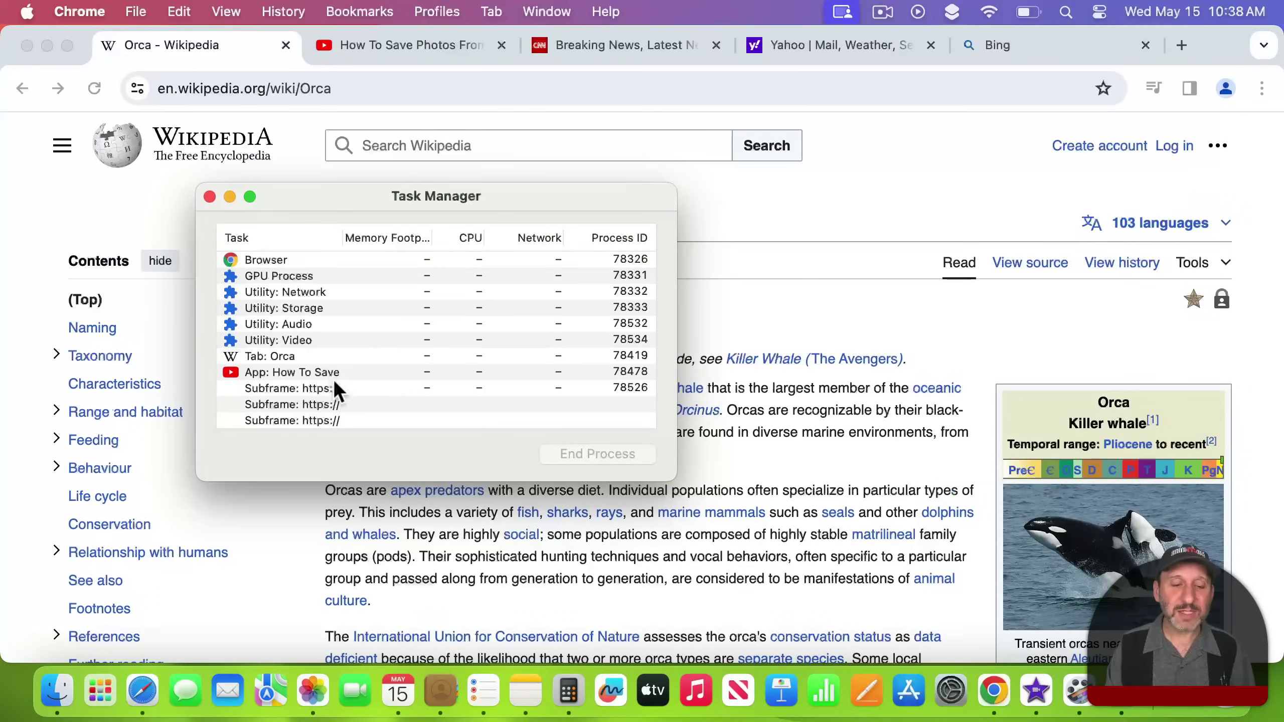
left_click(275, 355)
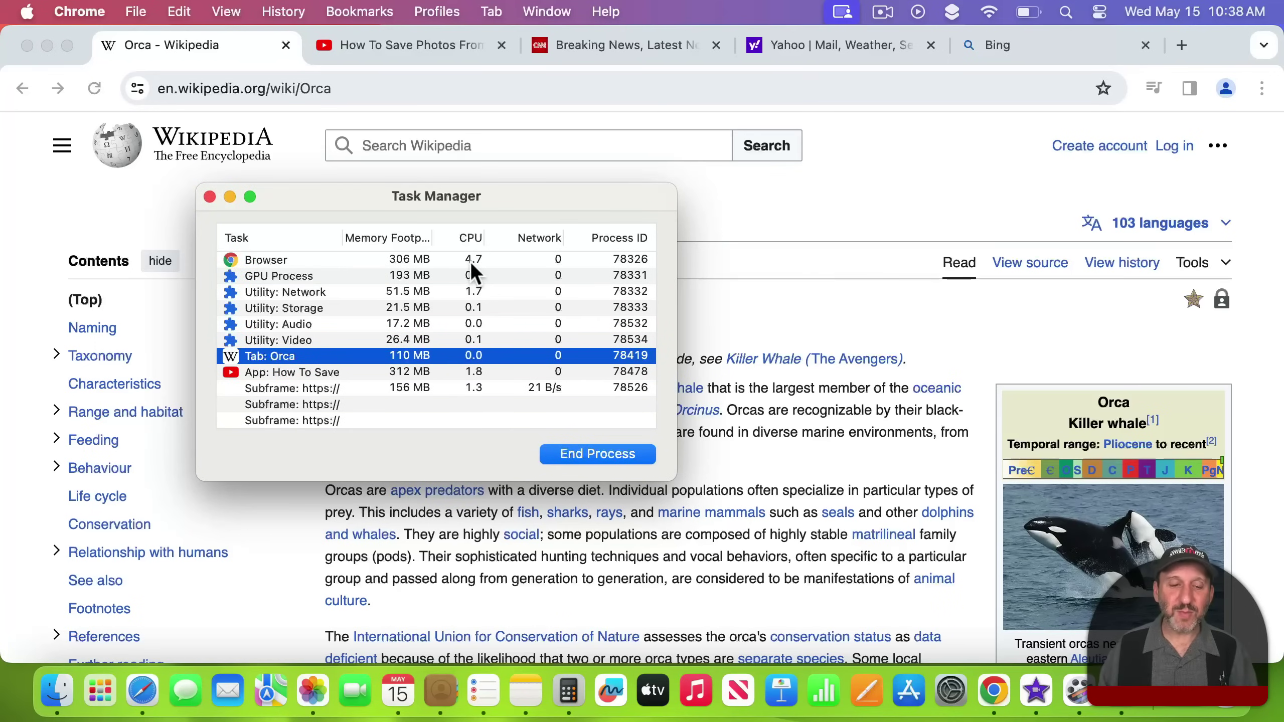
left_click(209, 197)
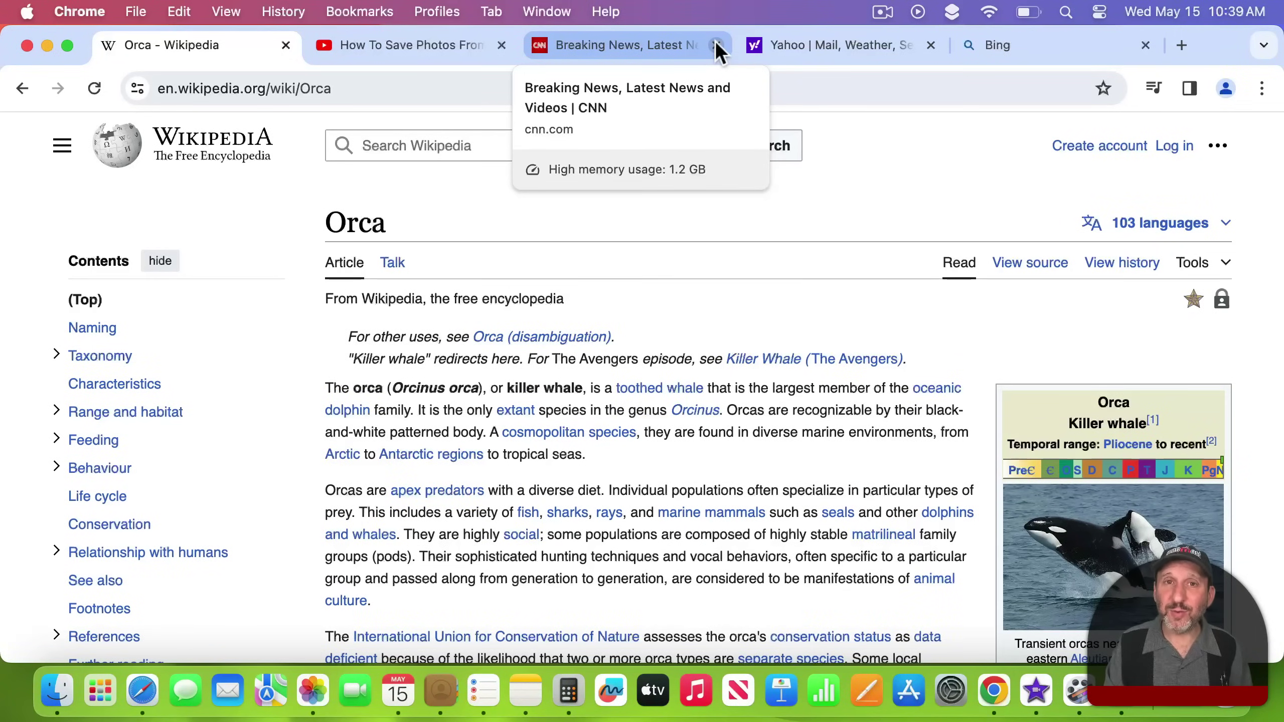
Close the CNN Breaking News and Yahoo tabs in Chrome.
left_click(715, 45)
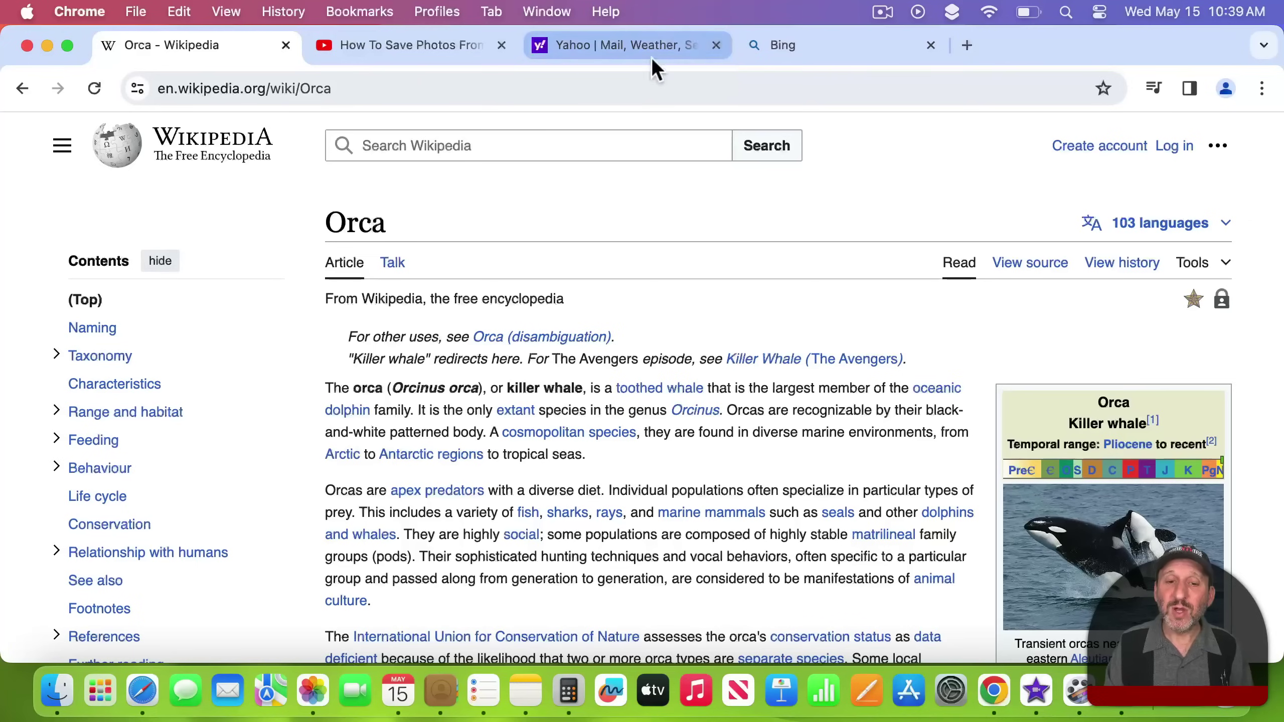
left_click(716, 45)
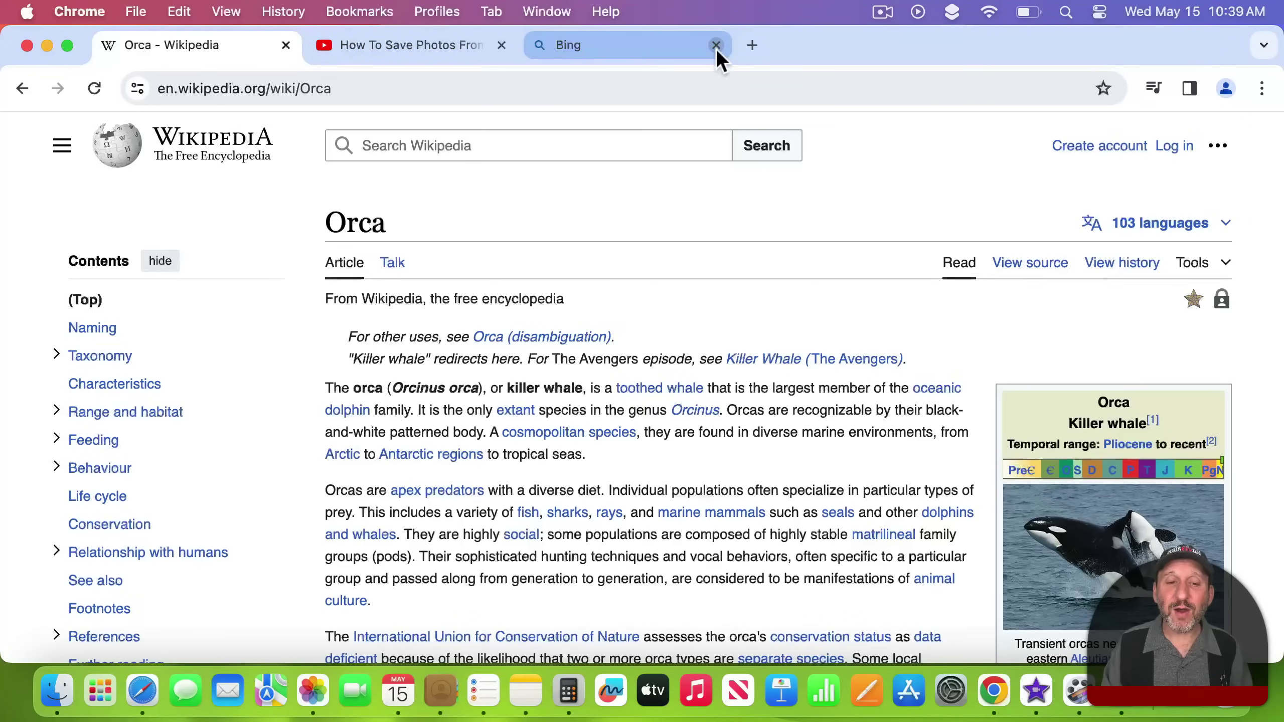